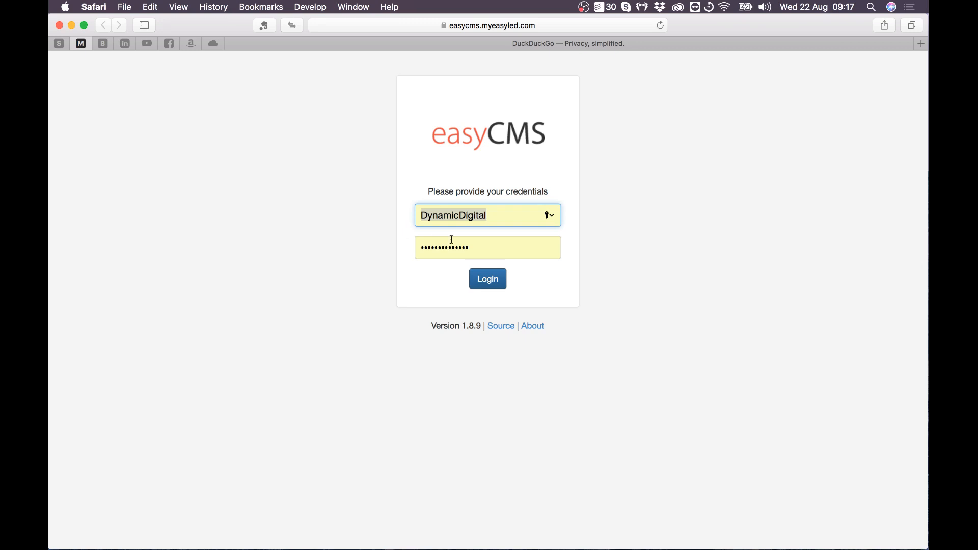
Step: Log in and create a layout named "DynamicDigital-EcranLED Extérieur" with the 1080p HD Landscape resolution
{"action": "left_click", "coordinate": [491, 280]}
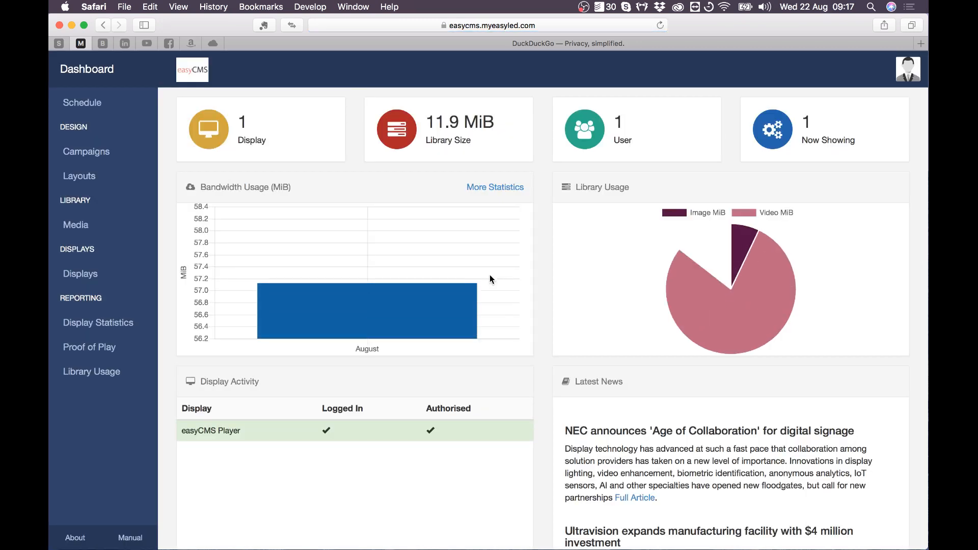
{"action": "left_click", "coordinate": [95, 178]}
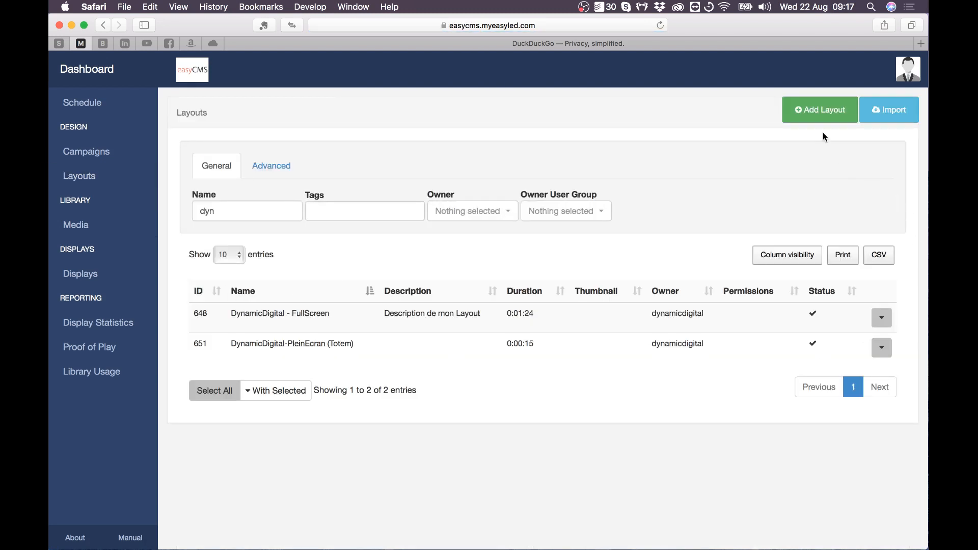
{"action": "left_click", "coordinate": [821, 112]}
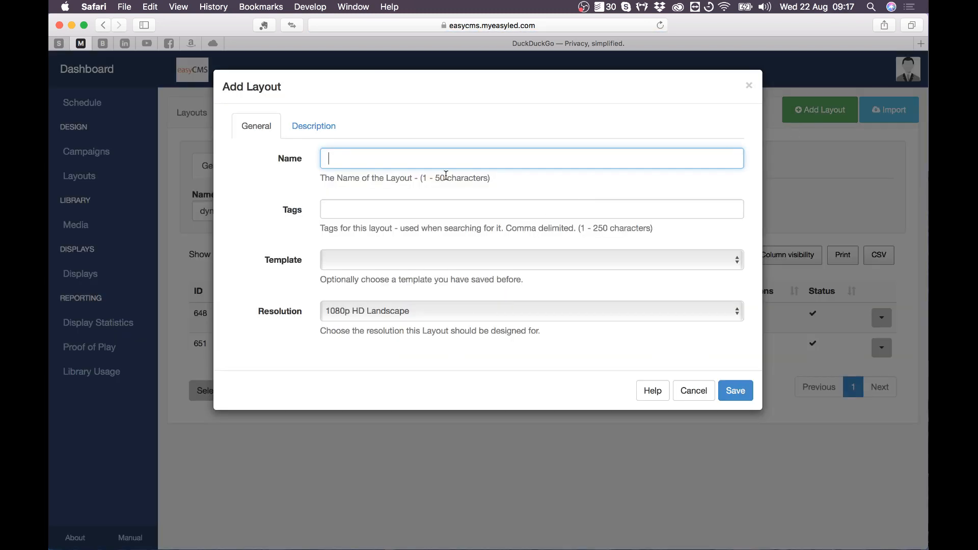
{"action": "type", "text": "DynamicDigital-Ecr"}
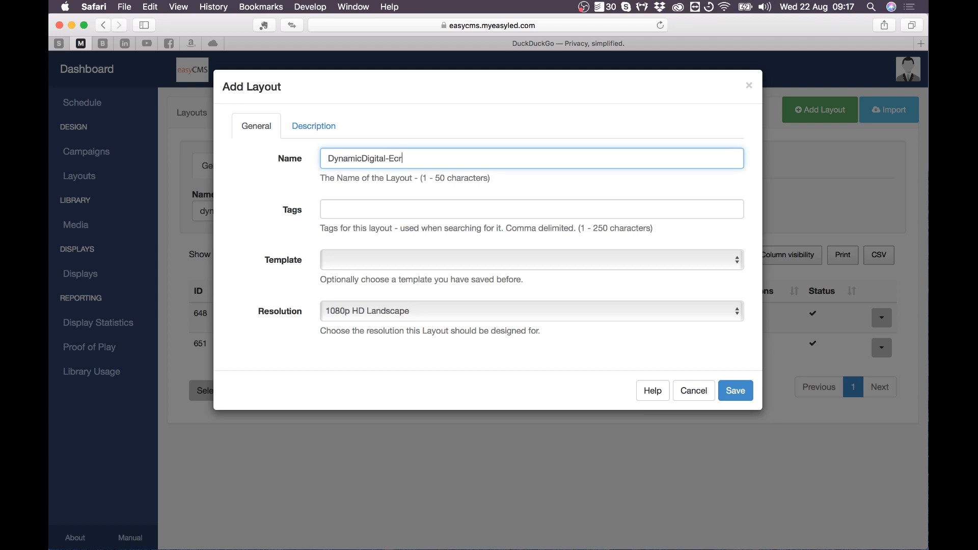
{"action": "type", "text": "anLED Extérieur"}
{"action": "left_click", "coordinate": [493, 311]}
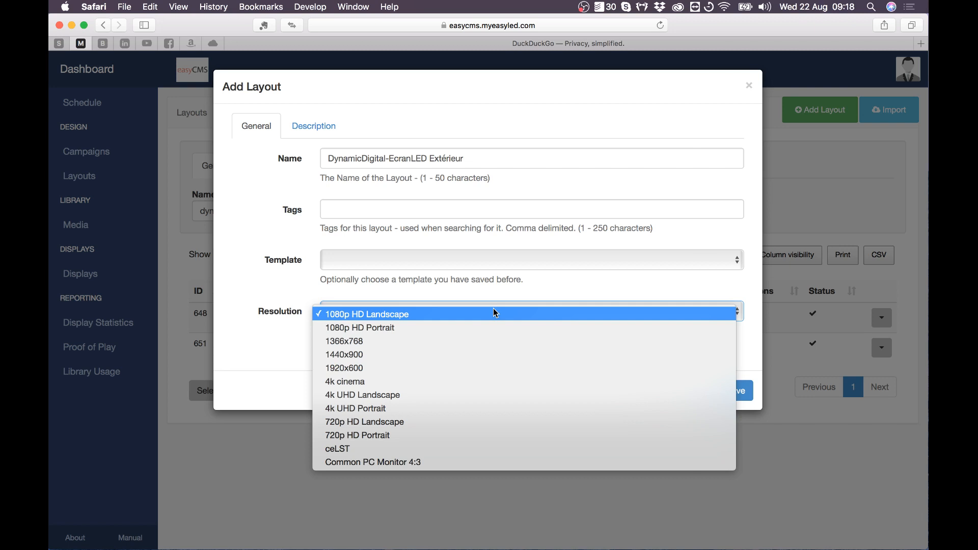
{"action": "left_click", "coordinate": [496, 313]}
{"action": "left_click", "coordinate": [514, 317]}
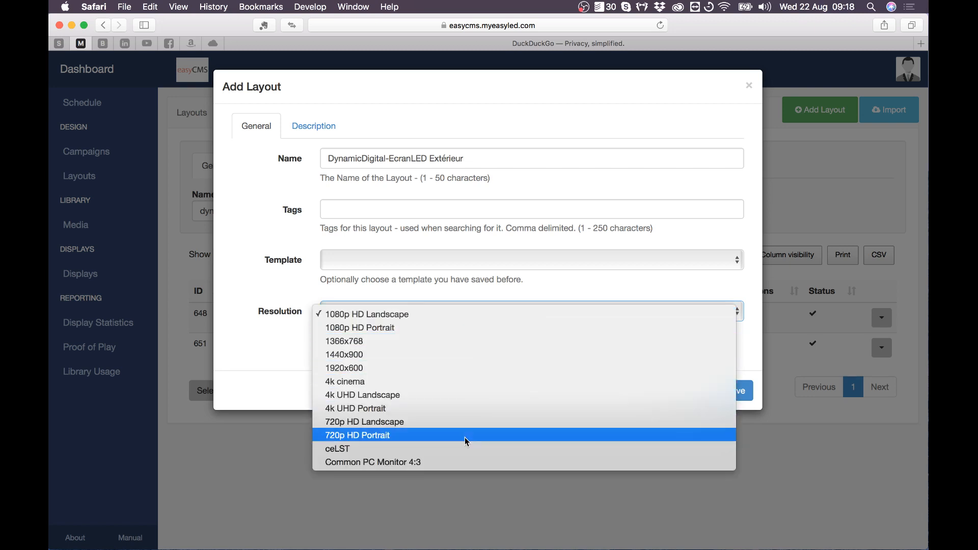
{"action": "left_click", "coordinate": [429, 316]}
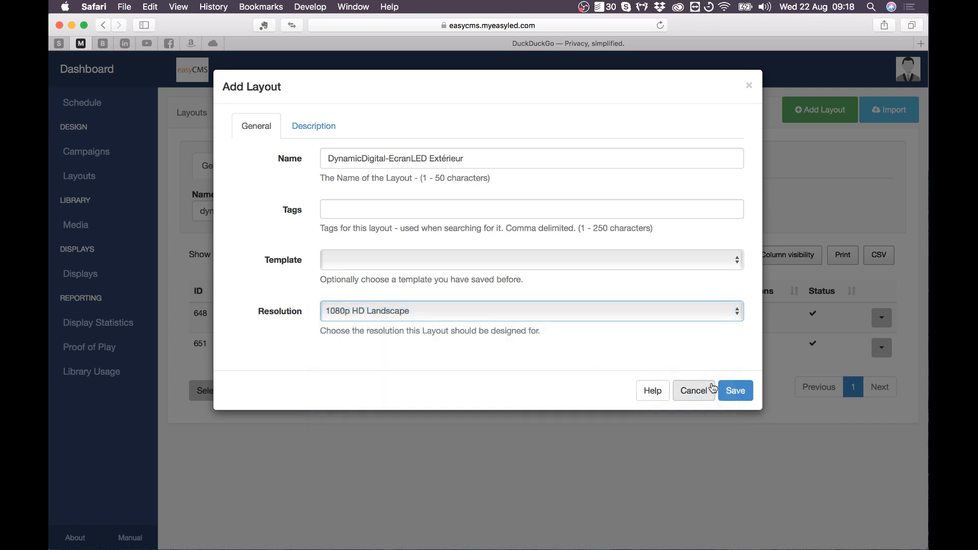
{"action": "left_click", "coordinate": [746, 390]}
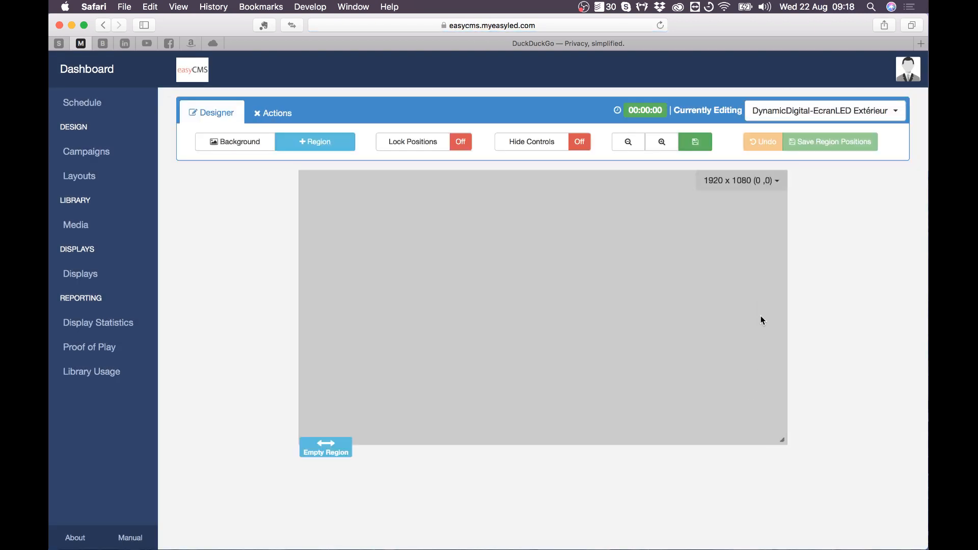
Step: Shrink the layout's empty region to about 898 x 612 and save the region positions
{"action": "mouse_move", "coordinate": [737, 235]}
{"action": "left_click_drag", "start_coordinate": [787, 445], "coordinate": [526, 322]}
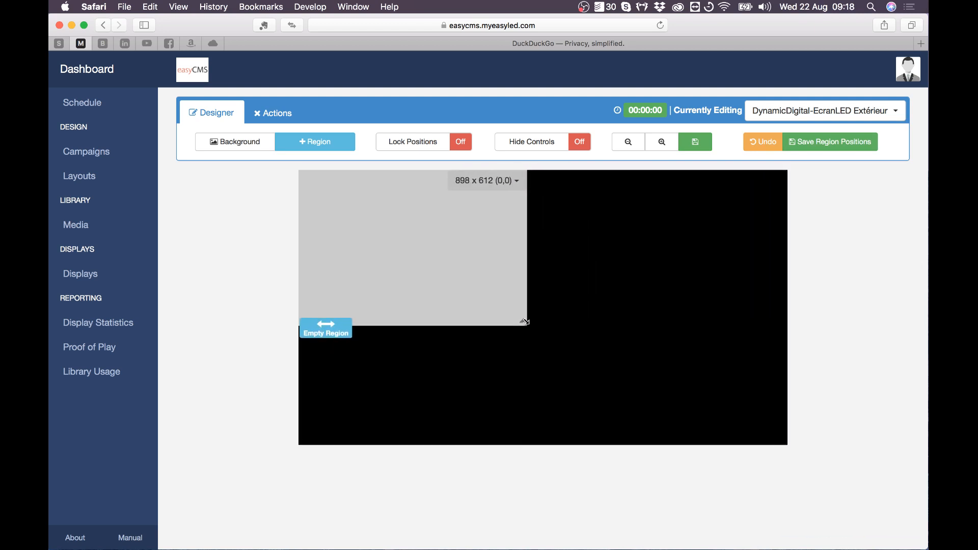
{"action": "left_click", "coordinate": [833, 135]}
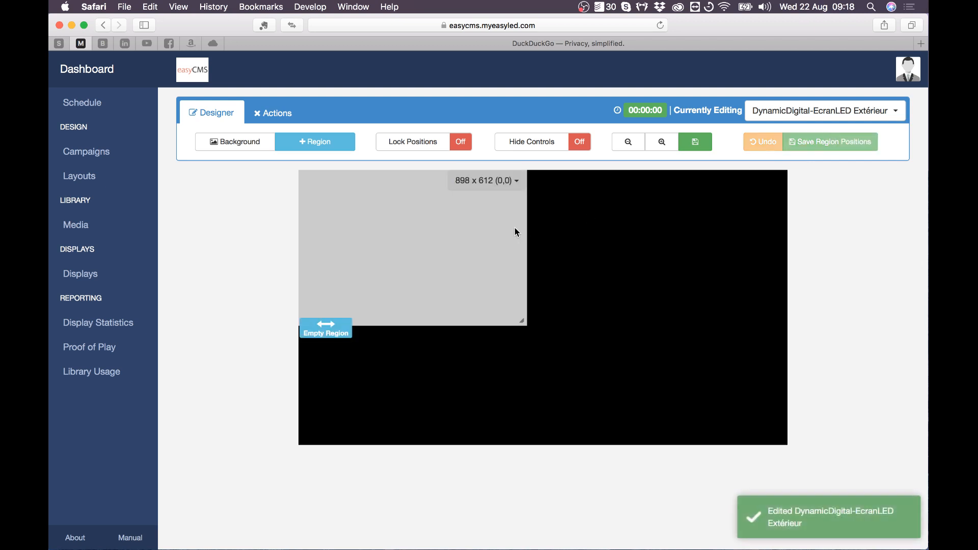
Step: Open the region's options and examine its top and left offsets, width and height
{"action": "left_click", "coordinate": [517, 185]}
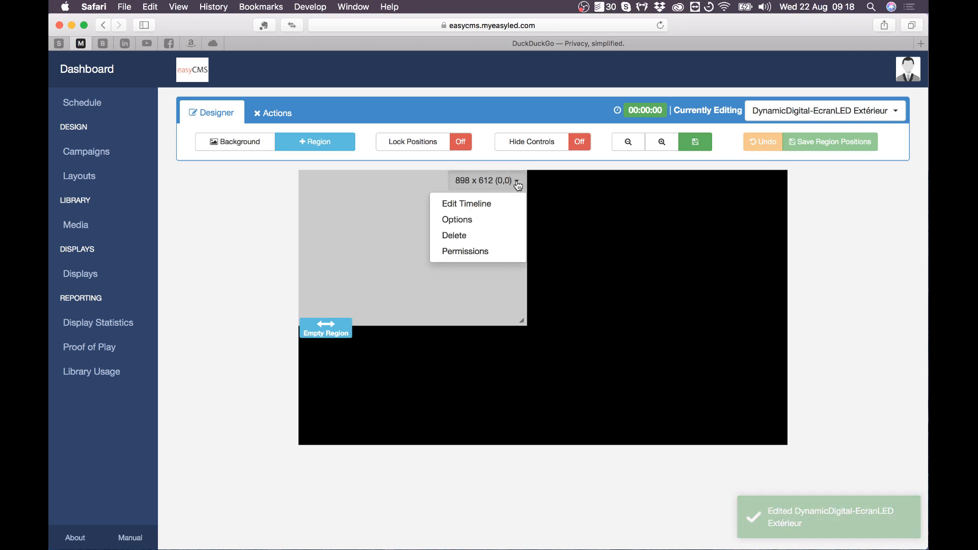
{"action": "left_click", "coordinate": [465, 219]}
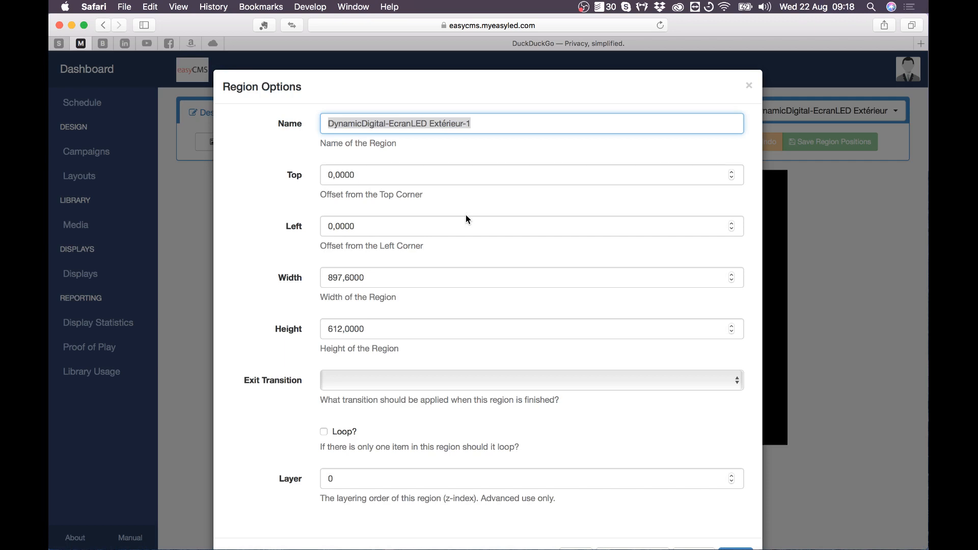
{"action": "left_click", "coordinate": [363, 274]}
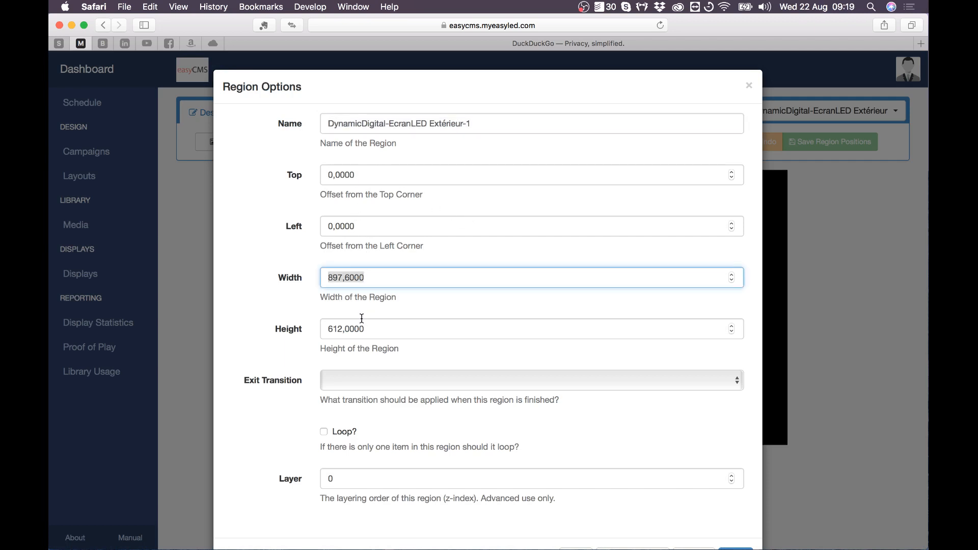
{"action": "left_click", "coordinate": [361, 320]}
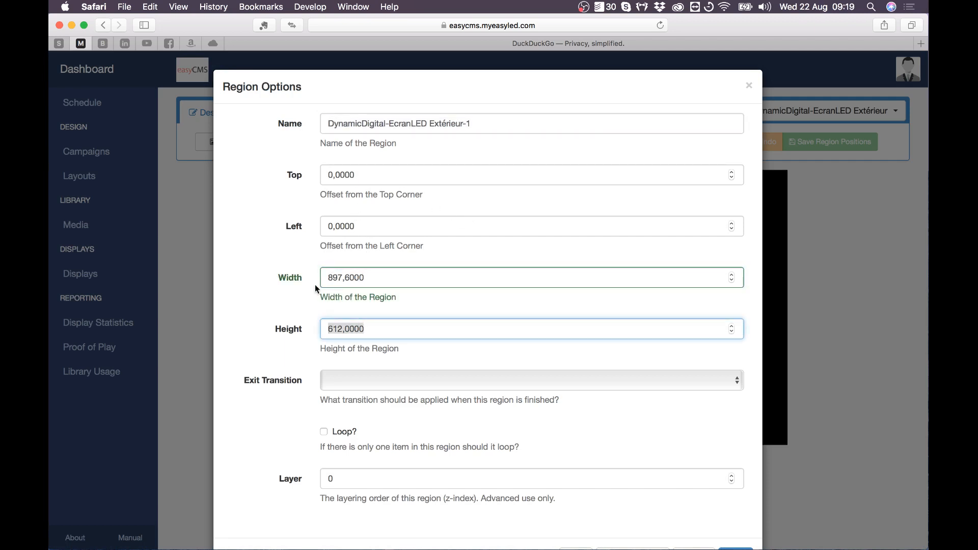
{"action": "left_click", "coordinate": [277, 277]}
{"action": "left_click", "coordinate": [274, 338]}
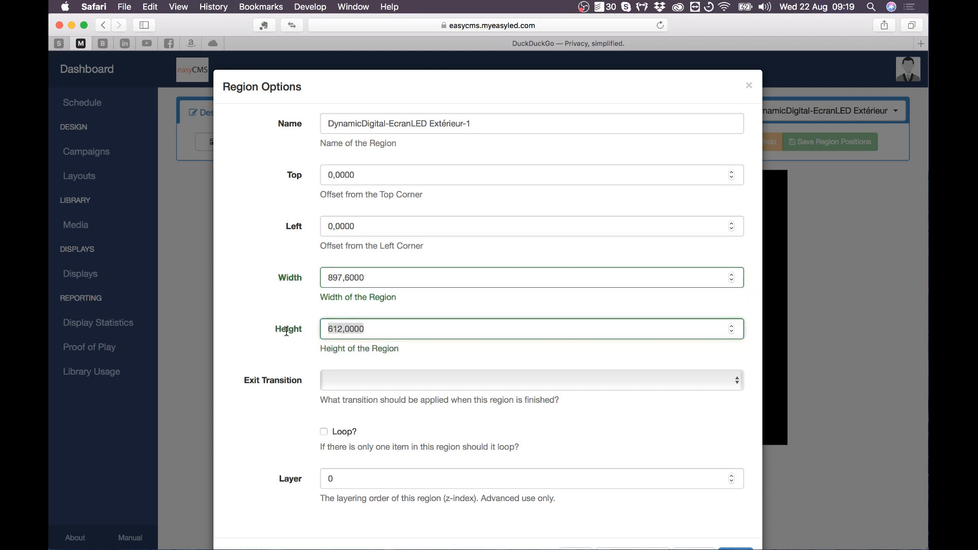
{"action": "left_click", "coordinate": [368, 175]}
{"action": "left_click", "coordinate": [364, 219]}
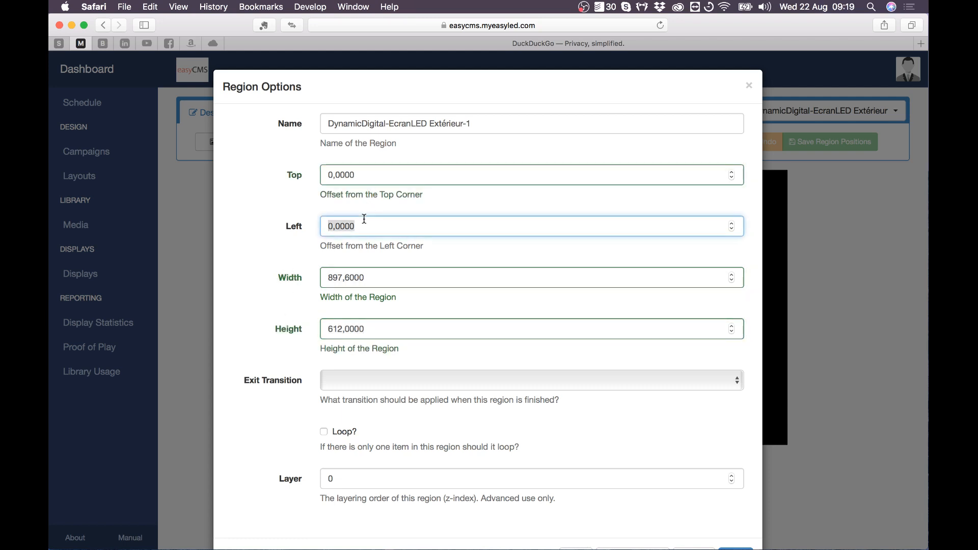
{"action": "left_click", "coordinate": [358, 174]}
{"action": "left_click", "coordinate": [359, 223]}
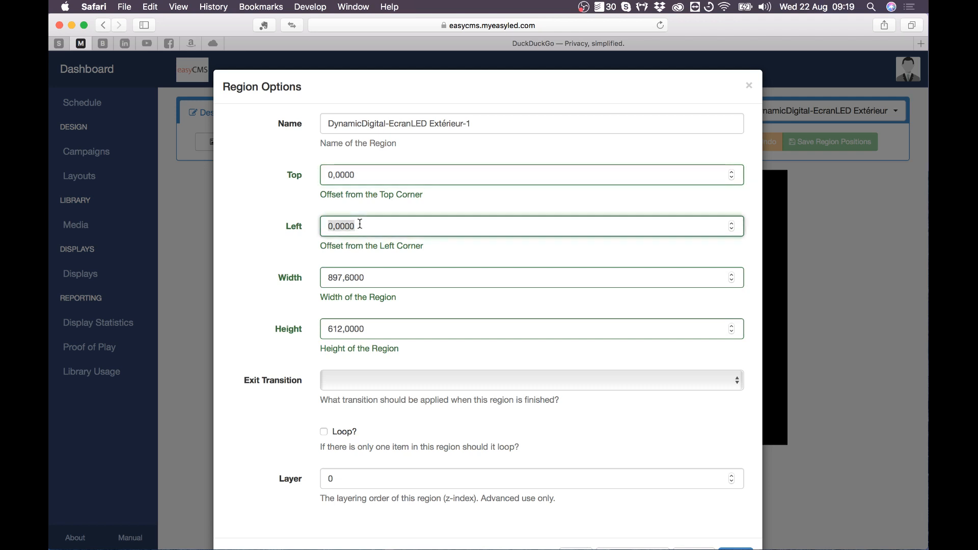
{"action": "left_click", "coordinate": [368, 180]}
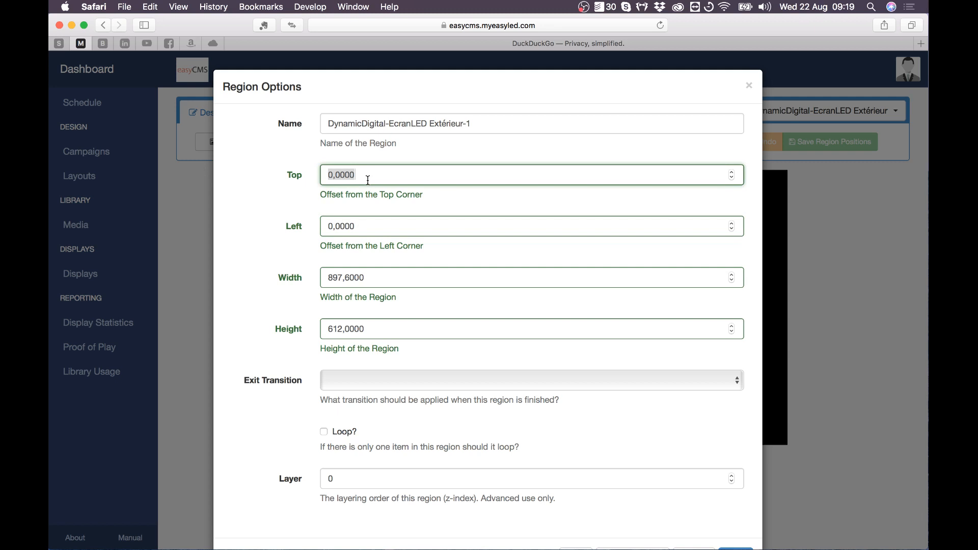
Step: Set the region's width to 384 and height to 192, and save the region options
{"action": "left_click", "coordinate": [373, 281]}
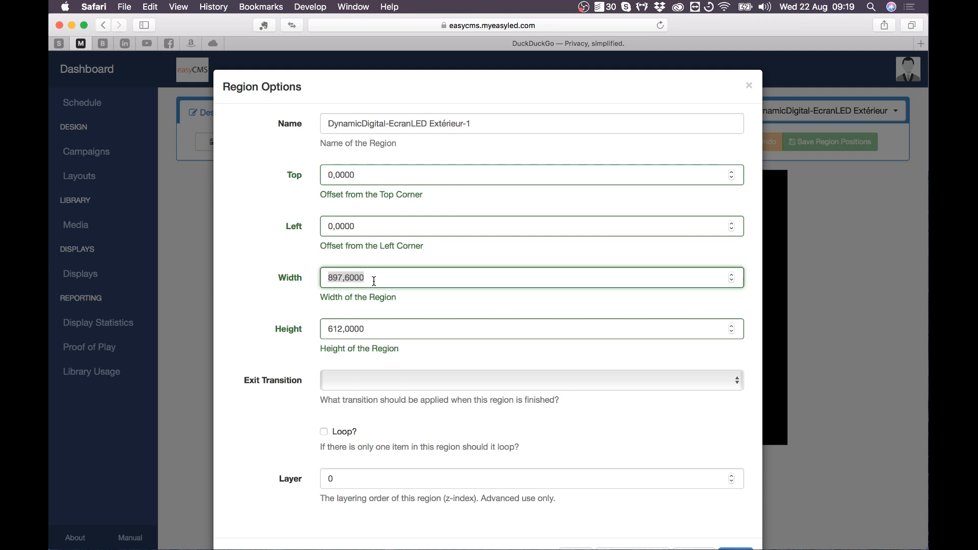
{"action": "type", "text": "384"}
{"action": "left_click", "coordinate": [383, 324]}
{"action": "type", "text": "19"}
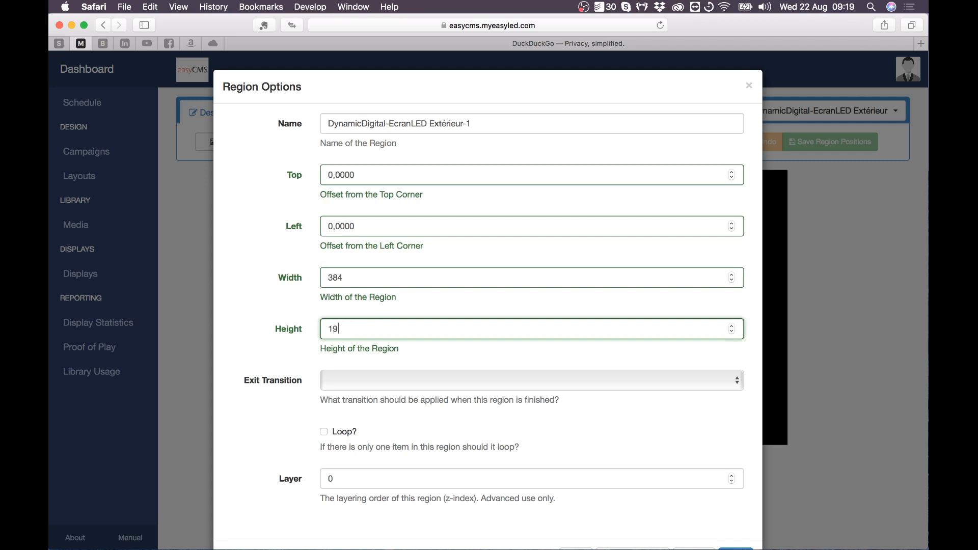
{"action": "type", "text": "2"}
{"action": "left_click", "coordinate": [360, 277]}
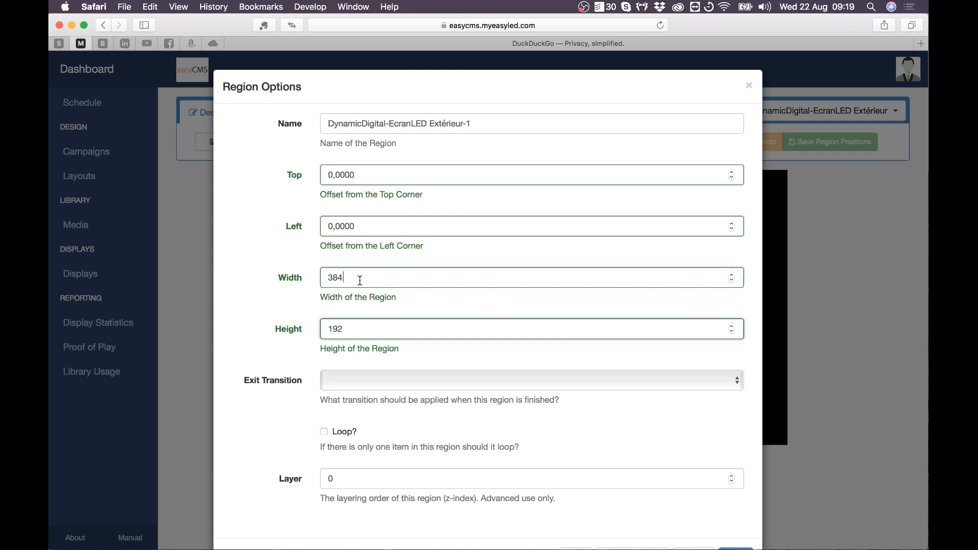
{"action": "left_click", "coordinate": [365, 329]}
{"action": "scroll", "coordinate": [535, 475], "scroll_direction": "down", "scroll_amount": 2}
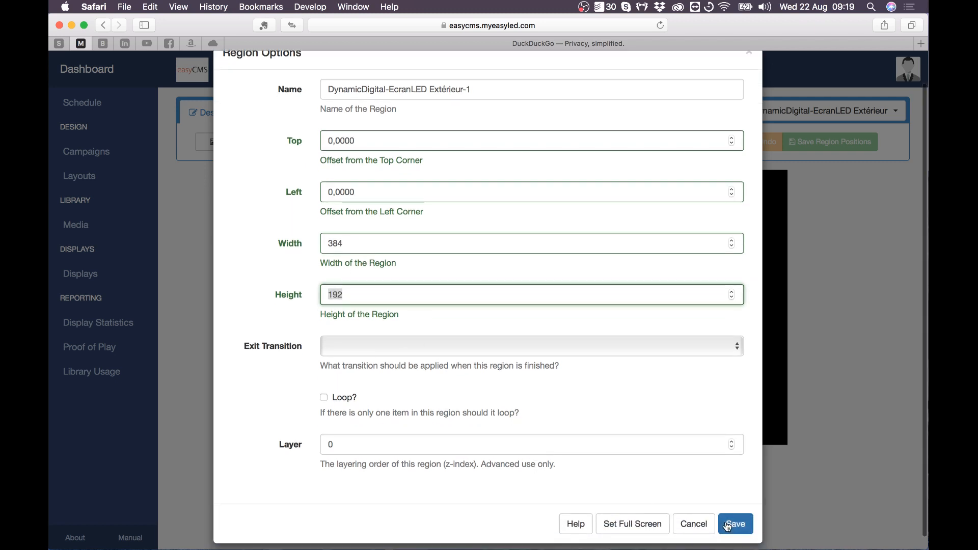
{"action": "left_click", "coordinate": [733, 525]}
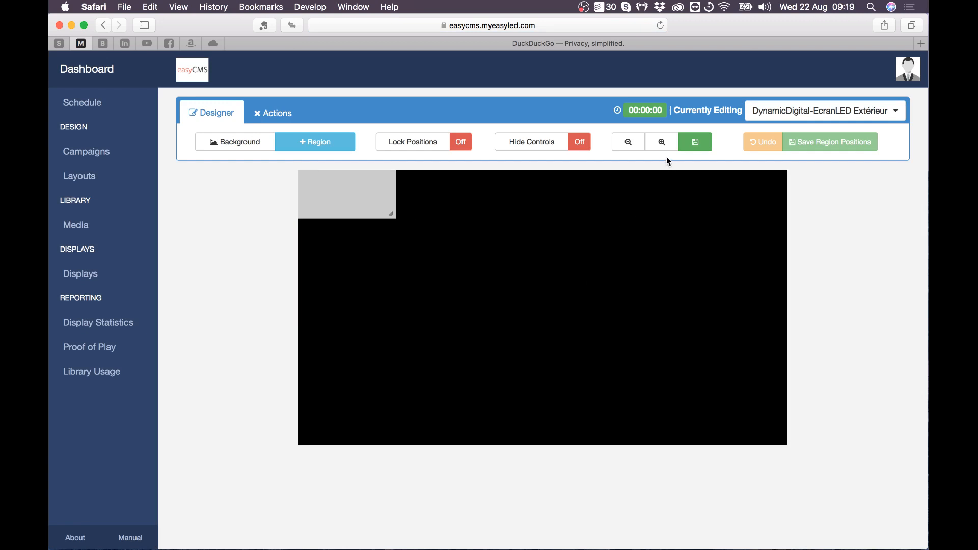
Step: Assign the library images Match-Annonce-01Janvier and Nike-logo.png to the region's timeline, then return to the layout design
{"action": "left_click", "coordinate": [661, 142]}
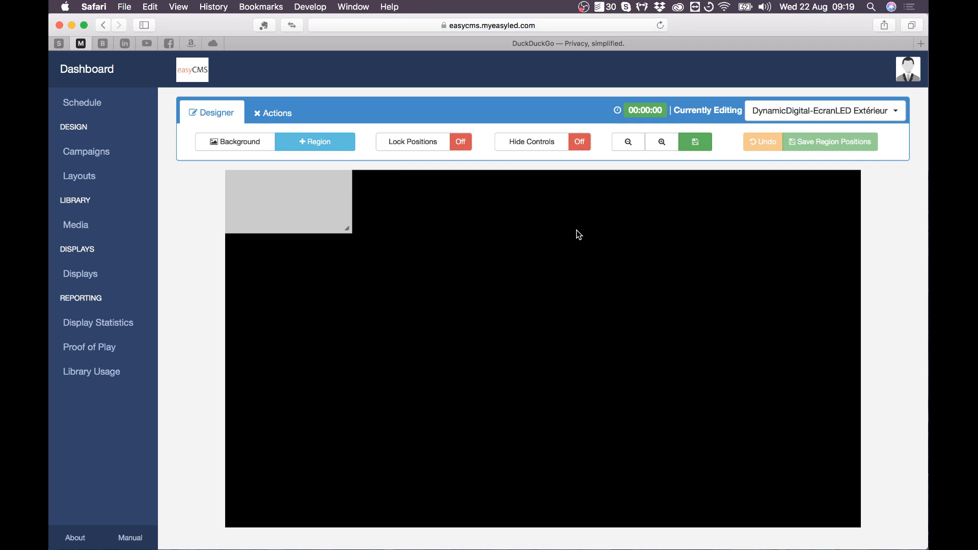
{"action": "mouse_move", "coordinate": [278, 211]}
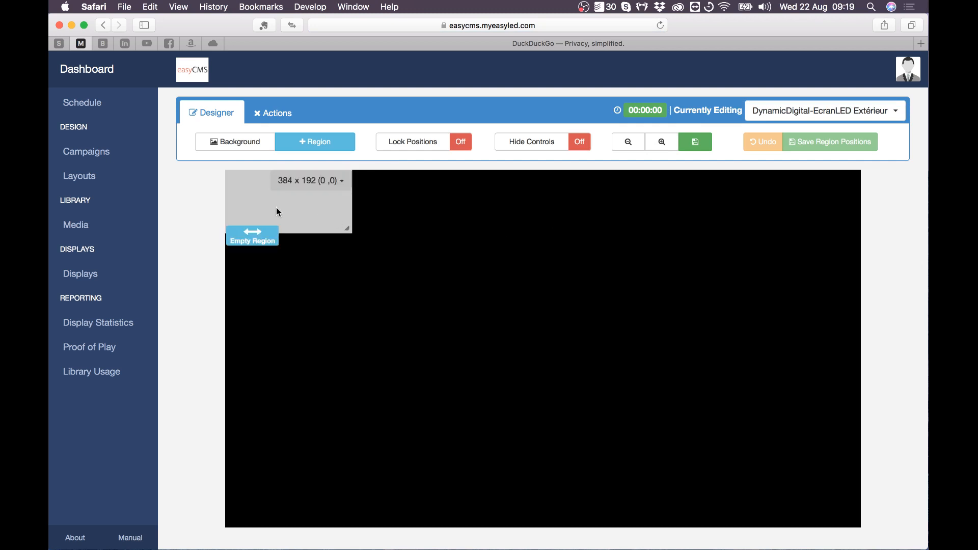
{"action": "double_click", "coordinate": [278, 211]}
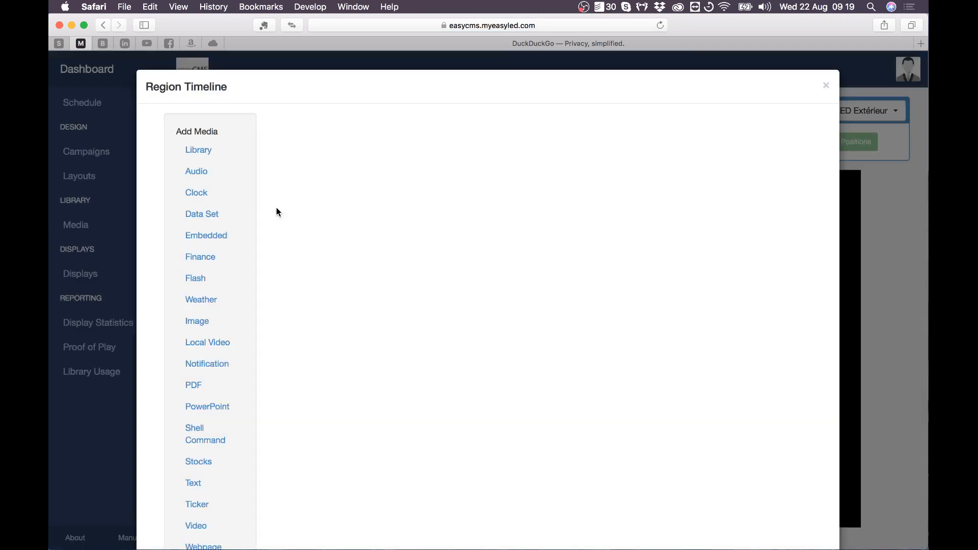
{"action": "left_click", "coordinate": [196, 149]}
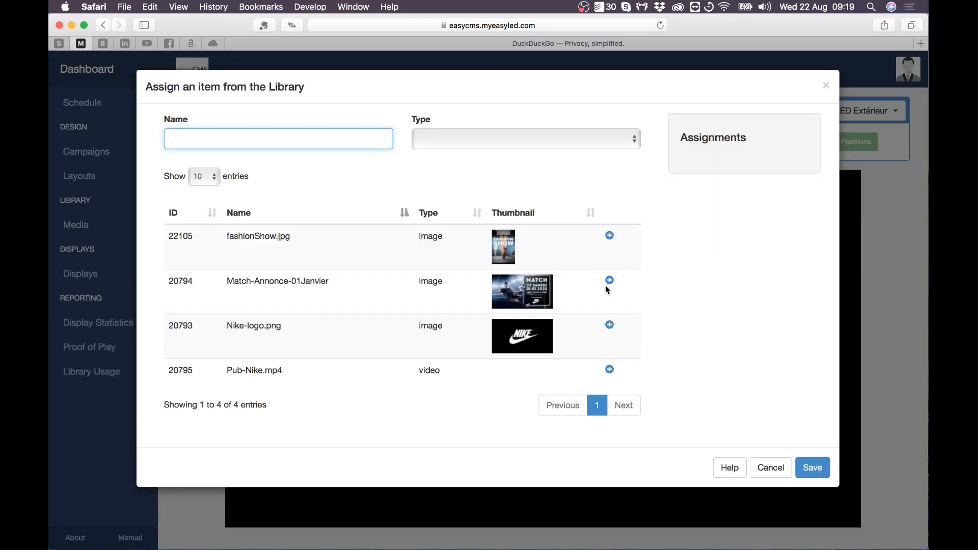
{"action": "left_click", "coordinate": [609, 280]}
{"action": "left_click", "coordinate": [609, 324]}
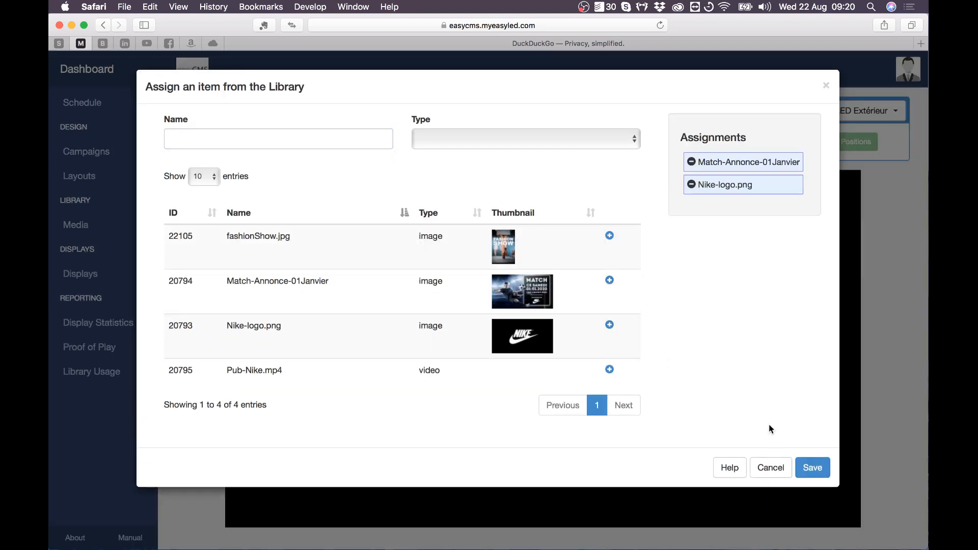
{"action": "left_click", "coordinate": [809, 466]}
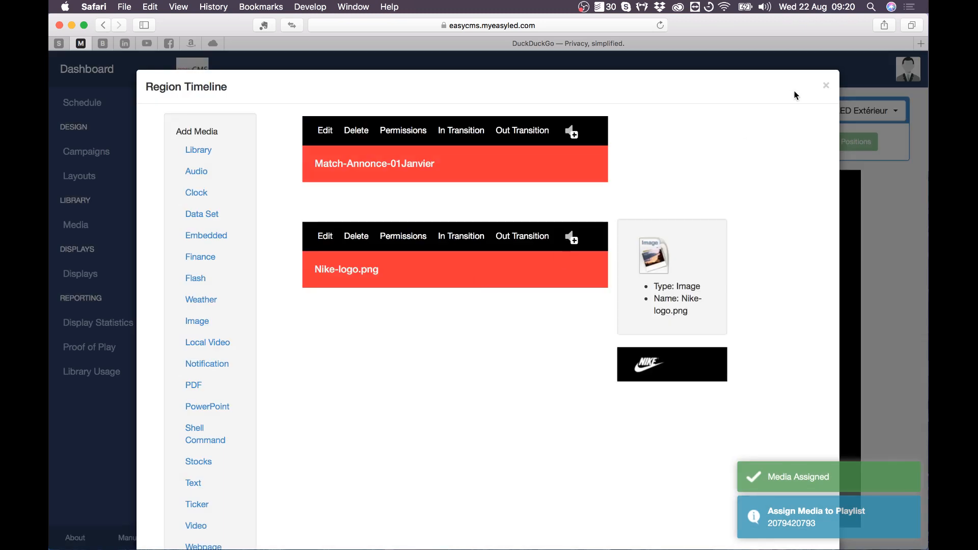
{"action": "left_click", "coordinate": [826, 85]}
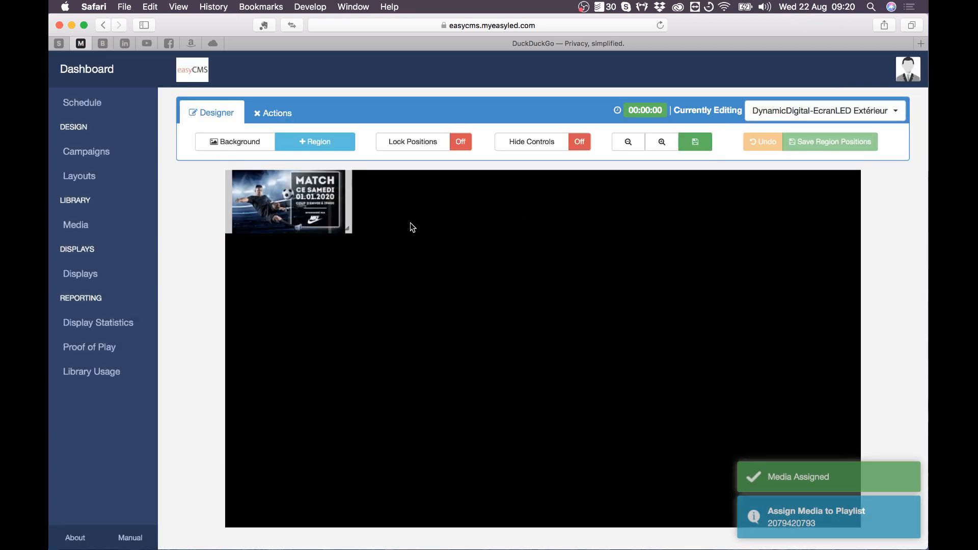